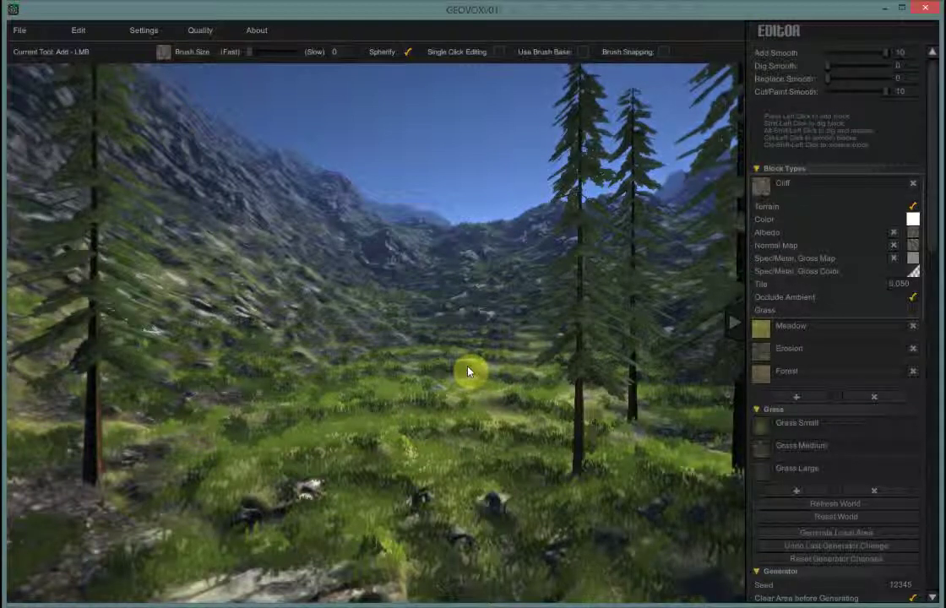
- Add a large cube of Cliff terrain in the middle of the valley with brush size 25 and Spherify off
{"action": "scroll", "coordinate": [422, 326], "scroll_direction": "up", "scroll_amount": 4}
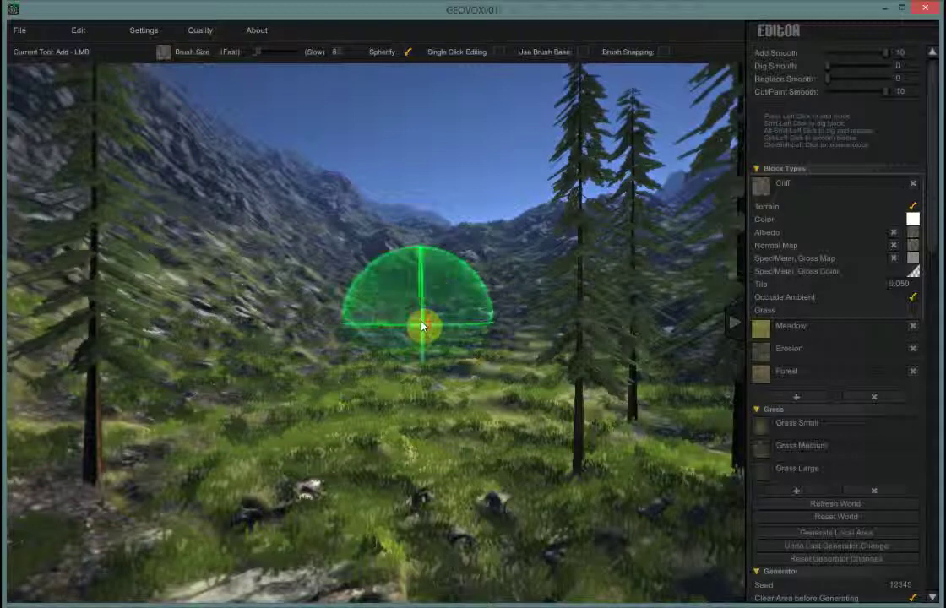
{"action": "scroll", "coordinate": [423, 326], "scroll_direction": "up", "scroll_amount": 10}
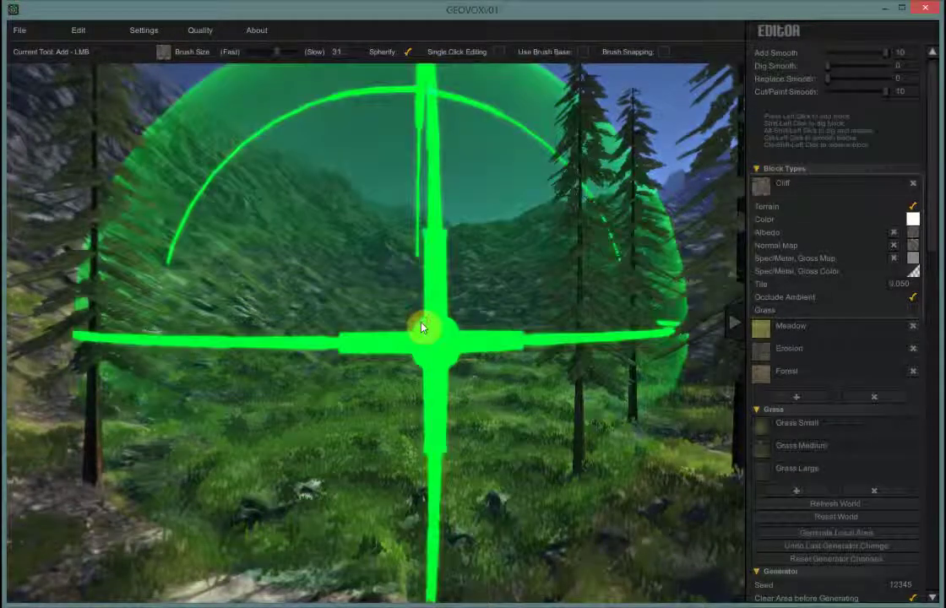
{"action": "scroll", "coordinate": [423, 326], "scroll_direction": "down", "scroll_amount": 7}
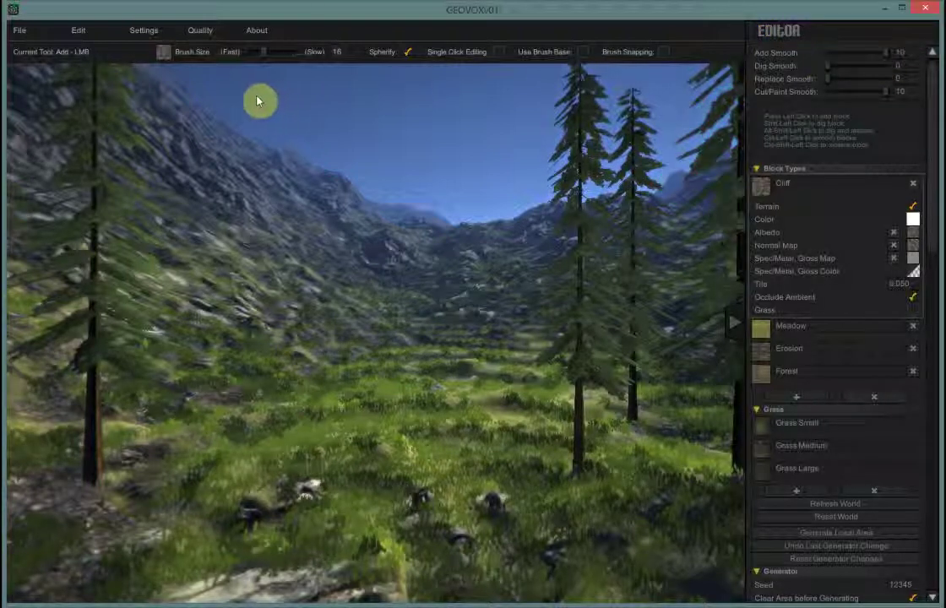
{"action": "scroll", "coordinate": [272, 127], "scroll_direction": "up", "scroll_amount": 6}
{"action": "left_click", "coordinate": [282, 125]}
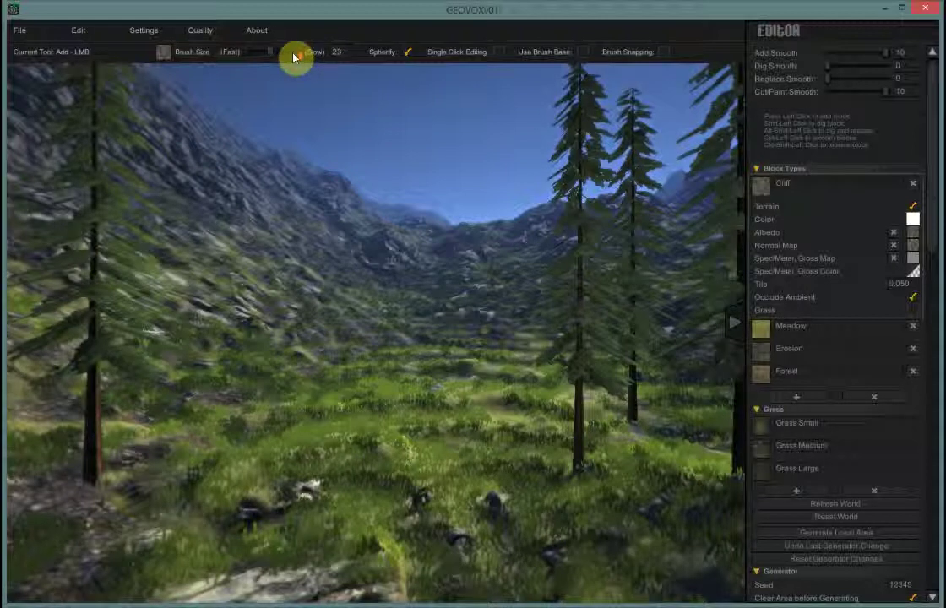
{"action": "scroll", "coordinate": [273, 179], "scroll_direction": "up", "scroll_amount": 2}
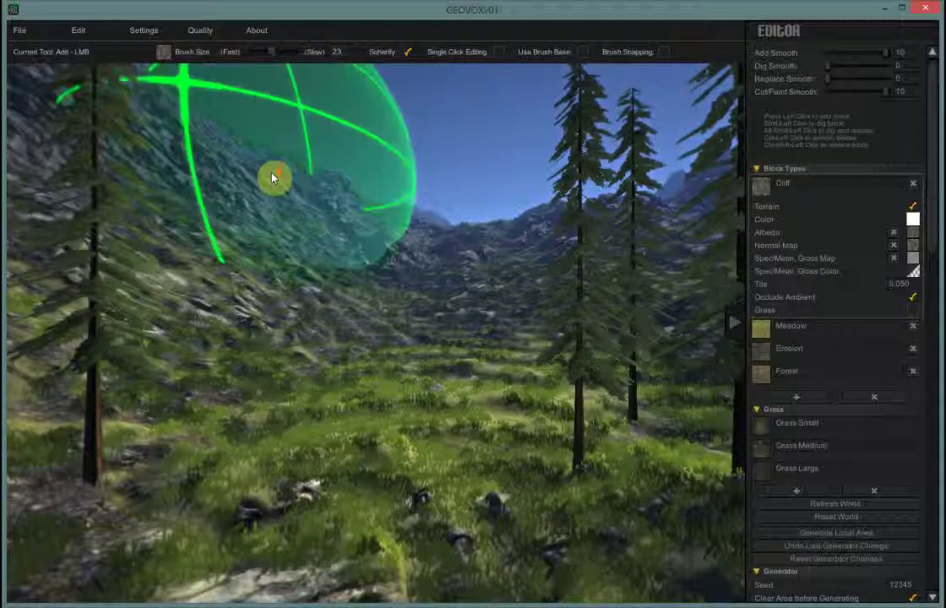
{"action": "scroll", "coordinate": [273, 178], "scroll_direction": "down", "scroll_amount": 1}
{"action": "scroll", "coordinate": [273, 178], "scroll_direction": "up", "scroll_amount": 1}
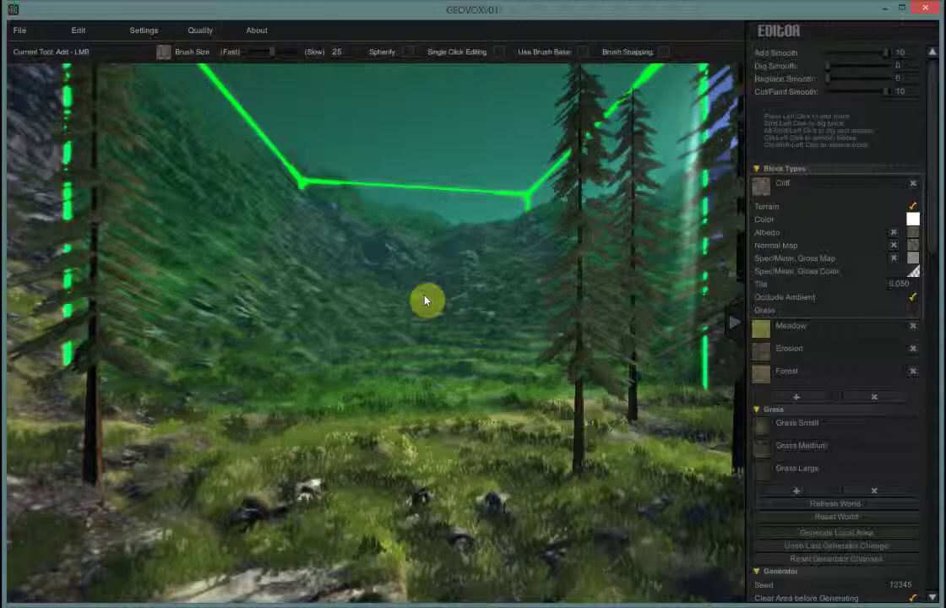
{"action": "left_click", "coordinate": [424, 296]}
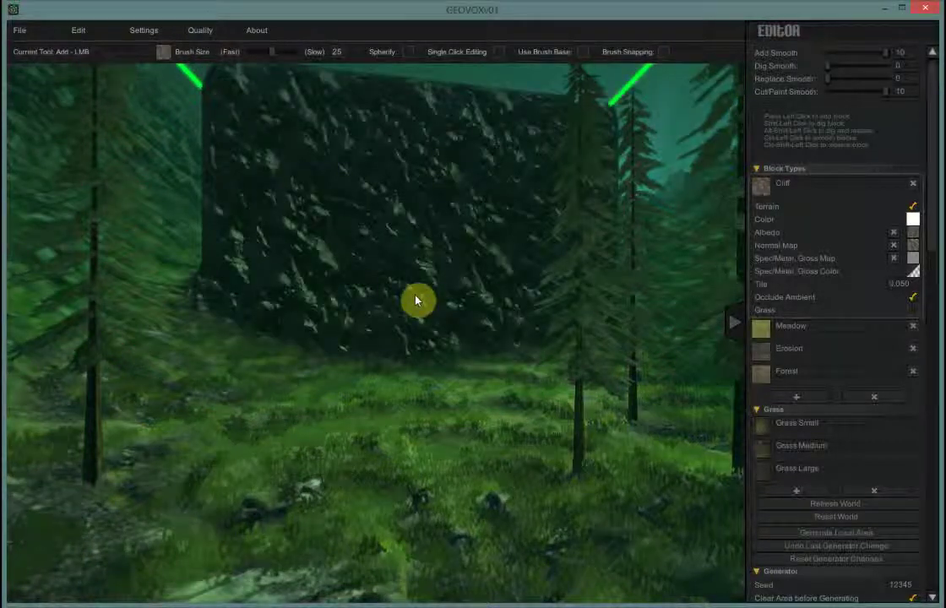
- Dig a rough, unsmoothed patch into the lower front face of the cliff block with brush size 2
{"action": "scroll", "coordinate": [316, 306], "scroll_direction": "down", "scroll_amount": 6}
{"action": "scroll", "coordinate": [328, 364], "scroll_direction": "down", "scroll_amount": 6}
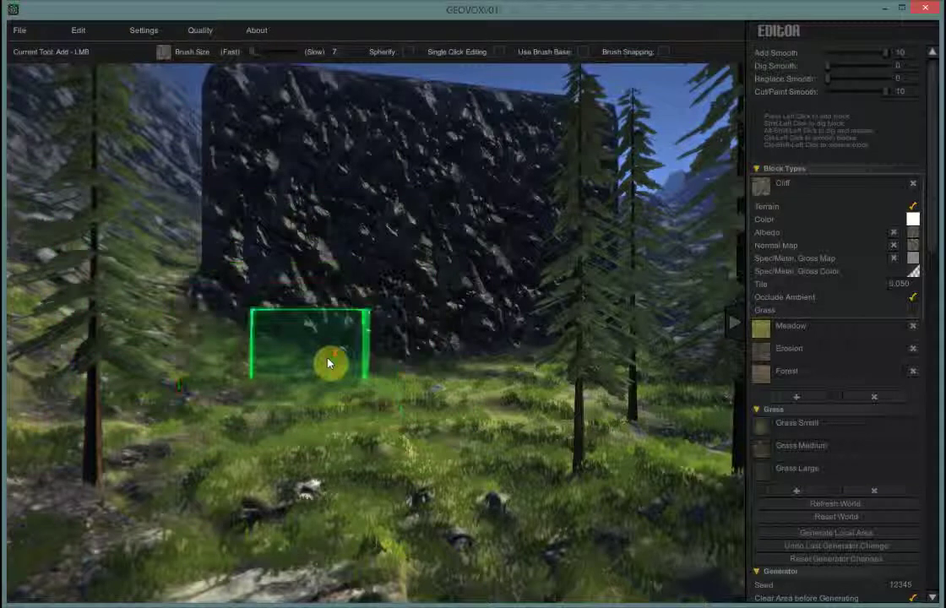
{"action": "scroll", "coordinate": [328, 364], "scroll_direction": "down", "scroll_amount": 5}
{"action": "mouse_move", "coordinate": [332, 371]}
{"action": "right_mouse_down"}
{"action": "mouse_move", "coordinate": [317, 397]}
{"action": "mouse_move", "coordinate": [257, 337]}
{"action": "mouse_move", "coordinate": [236, 331]}
{"action": "mouse_move", "coordinate": [147, 342]}
{"action": "mouse_move", "coordinate": [123, 357]}
{"action": "mouse_move", "coordinate": [344, 380]}
{"action": "mouse_move", "coordinate": [437, 373]}
{"action": "mouse_move", "coordinate": [353, 331]}
{"action": "mouse_move", "coordinate": [366, 351]}
{"action": "right_mouse_up"}
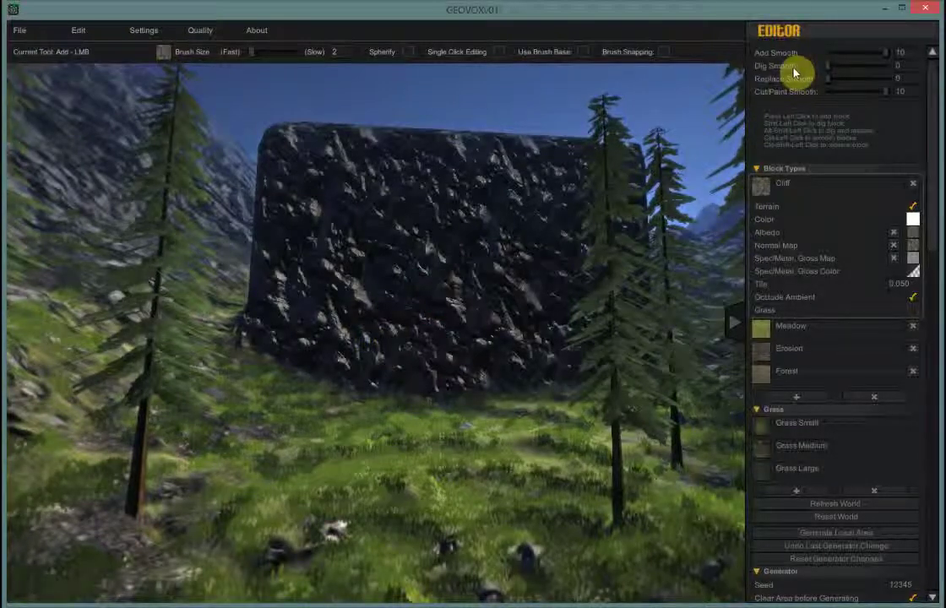
{"action": "key", "text": "shift"}
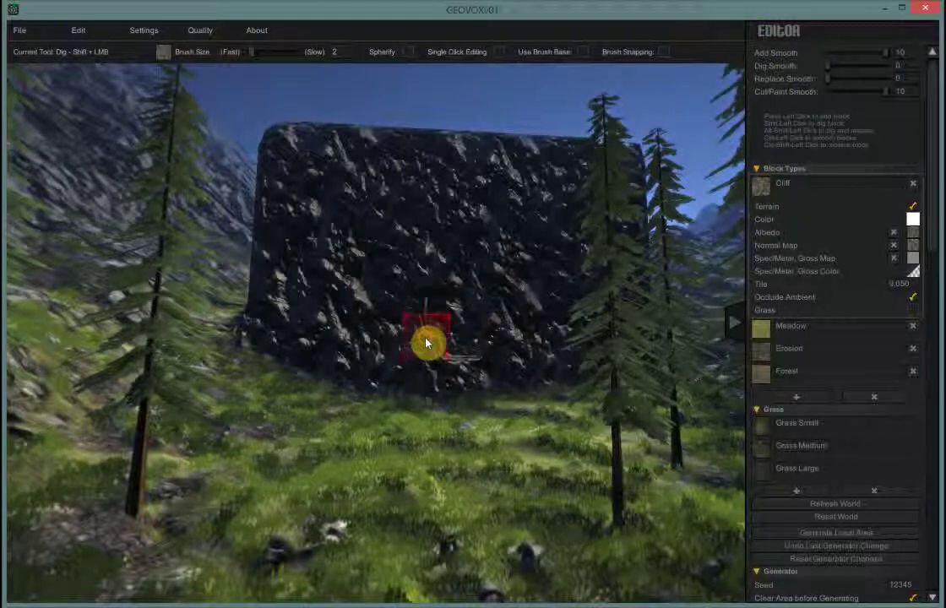
{"action": "mouse_move", "coordinate": [427, 344]}
{"action": "left_mouse_down", "text": "shift"}
{"action": "mouse_move", "coordinate": [426, 317]}
{"action": "mouse_move", "coordinate": [480, 309]}
{"action": "mouse_move", "coordinate": [513, 327]}
{"action": "mouse_move", "coordinate": [500, 344]}
{"action": "mouse_move", "coordinate": [508, 292]}
{"action": "mouse_move", "coordinate": [496, 296]}
{"action": "left_mouse_up", "text": "shift"}
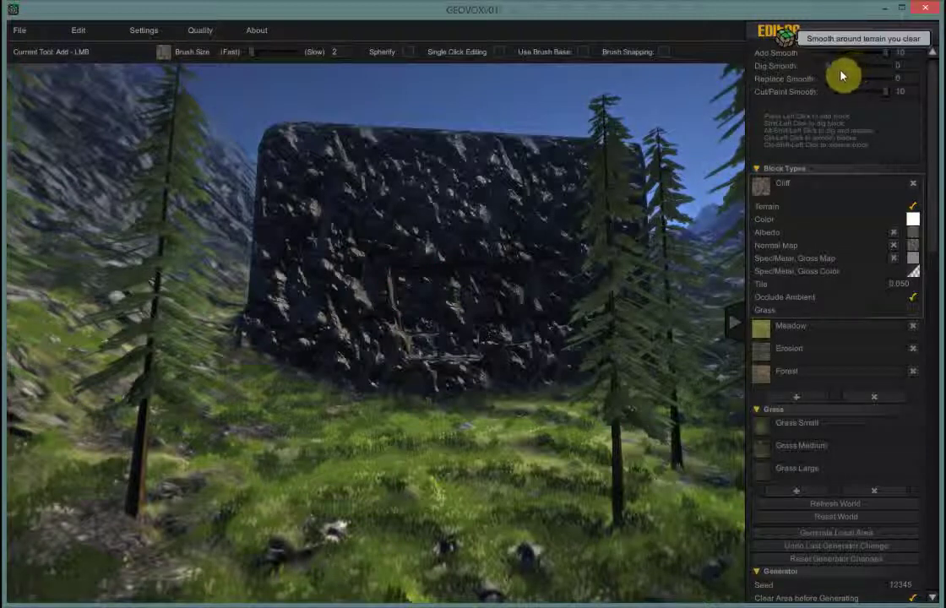
- Set Dig Smooth to 10 and dig smoothly into the lower front face of the cliff block, increasing the brush size to 9
{"action": "left_click_drag", "start_coordinate": [830, 68], "coordinate": [895, 72]}
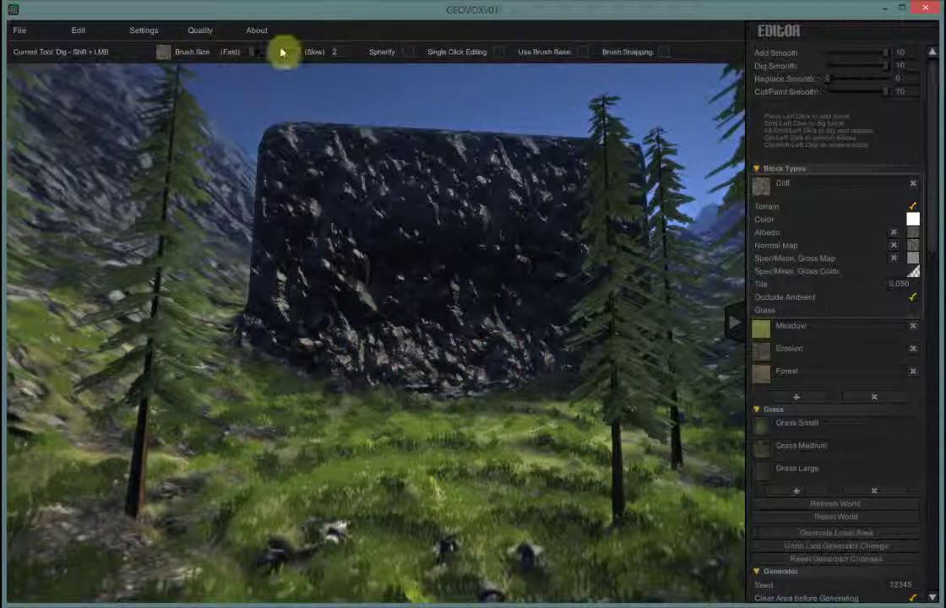
{"action": "right_click", "coordinate": [218, 52]}
{"action": "scroll", "coordinate": [494, 313], "scroll_direction": "up", "scroll_amount": 5}
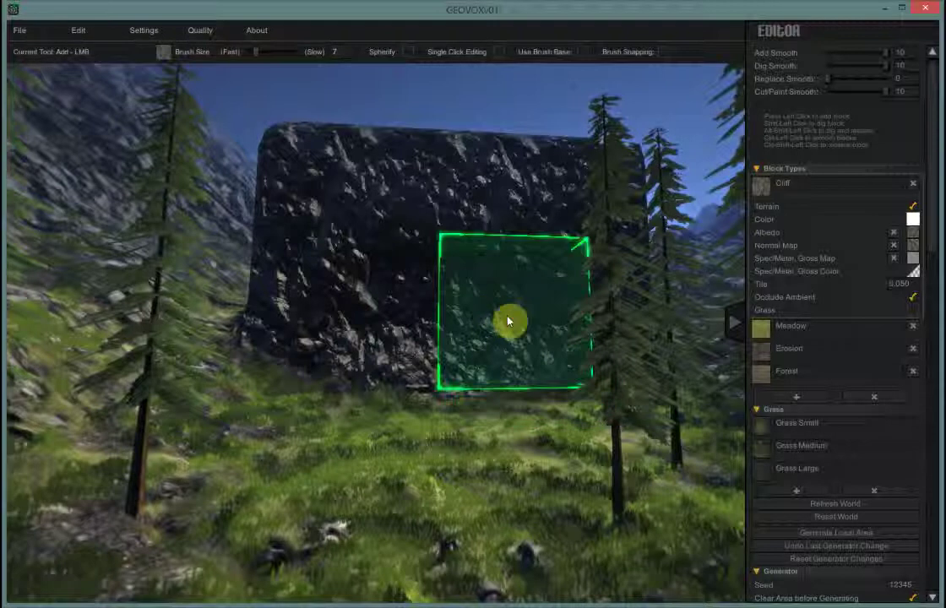
{"action": "scroll", "coordinate": [491, 313], "scroll_direction": "up", "scroll_amount": 2}
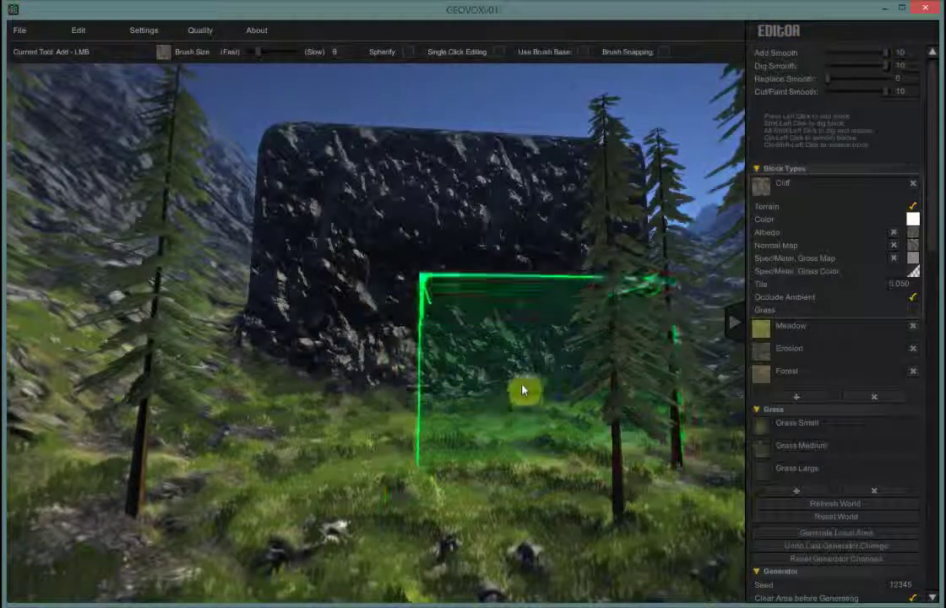
{"action": "key", "text": "shift"}
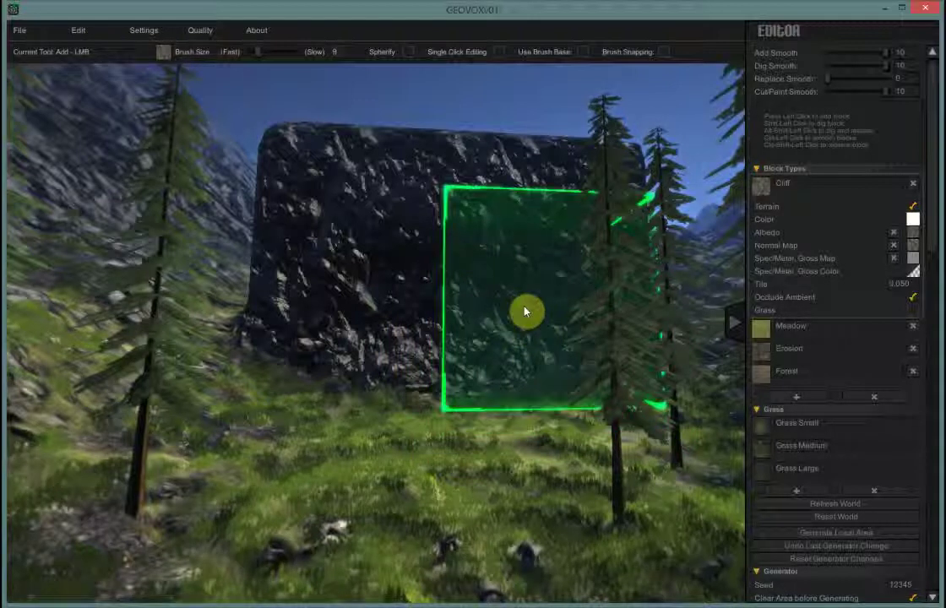
{"action": "key", "text": "shift"}
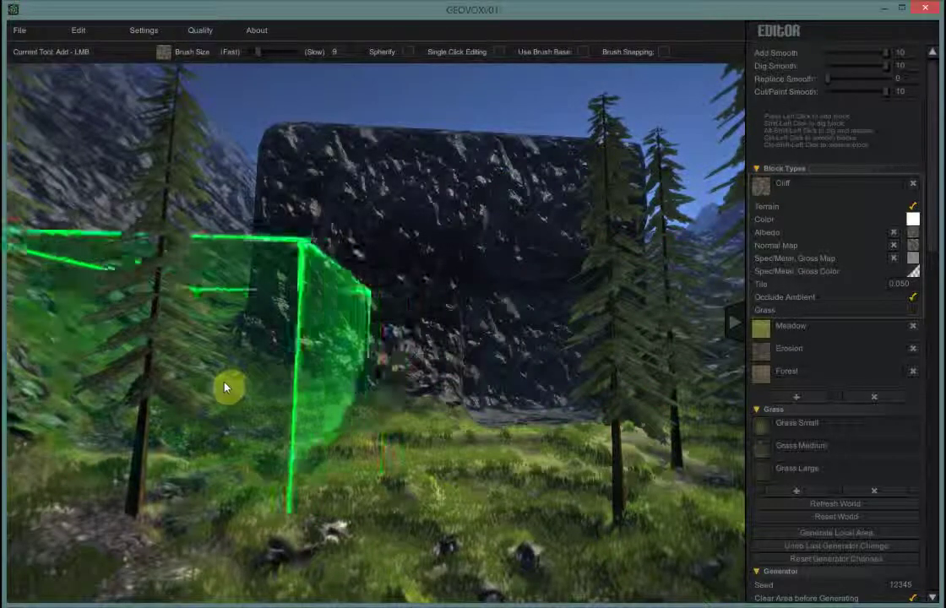
{"action": "left_click", "coordinate": [427, 287]}
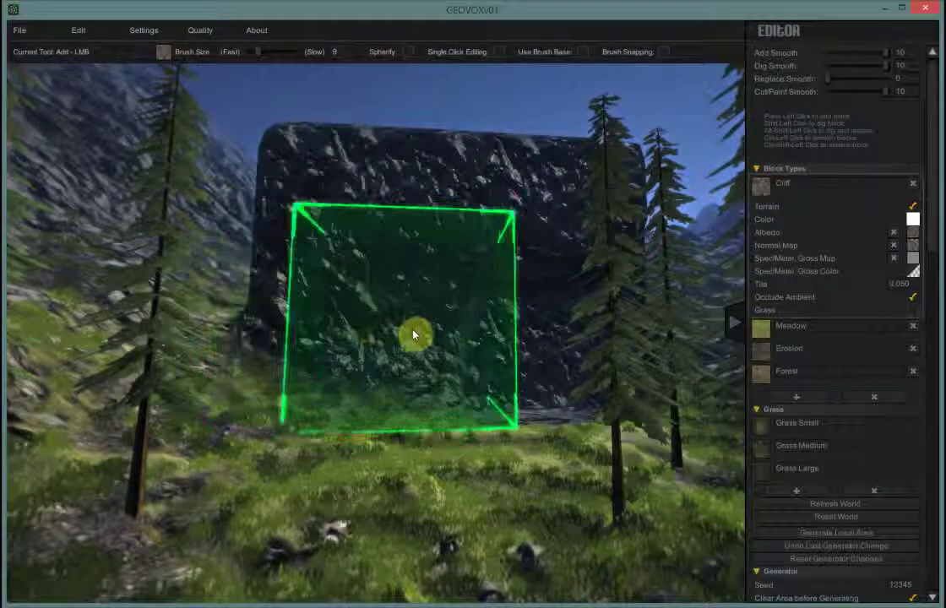
- Smooth the lower front of the cliff block into the surrounding grass with brush size 9
{"action": "key", "text": "ctrl"}
{"action": "key", "text": "ctrl"}
{"action": "mouse_move", "coordinate": [519, 415]}
{"action": "left_mouse_down", "text": "ctrl"}
{"action": "mouse_move", "coordinate": [443, 374]}
{"action": "mouse_move", "coordinate": [340, 381]}
{"action": "mouse_move", "coordinate": [315, 372]}
{"action": "left_mouse_up", "text": "ctrl"}
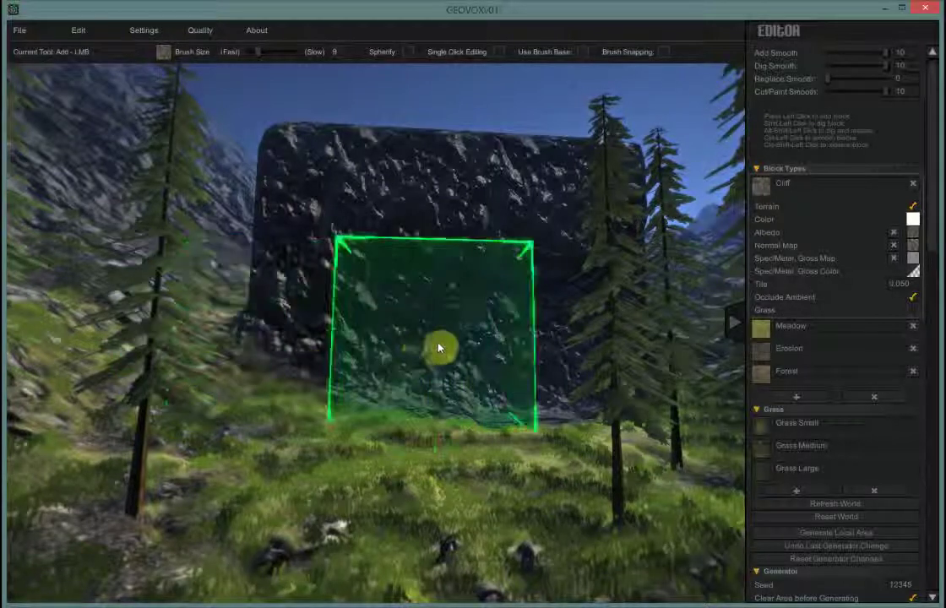
{"action": "left_click", "coordinate": [471, 293]}
- Dig away the upper left corner of the cliff block with brush size 0
{"action": "scroll", "coordinate": [472, 294], "scroll_direction": "up", "scroll_amount": 5}
{"action": "scroll", "coordinate": [472, 293], "scroll_direction": "down", "scroll_amount": 6}
{"action": "scroll", "coordinate": [437, 292], "scroll_direction": "down", "scroll_amount": 5}
{"action": "scroll", "coordinate": [435, 293], "scroll_direction": "down", "scroll_amount": 3}
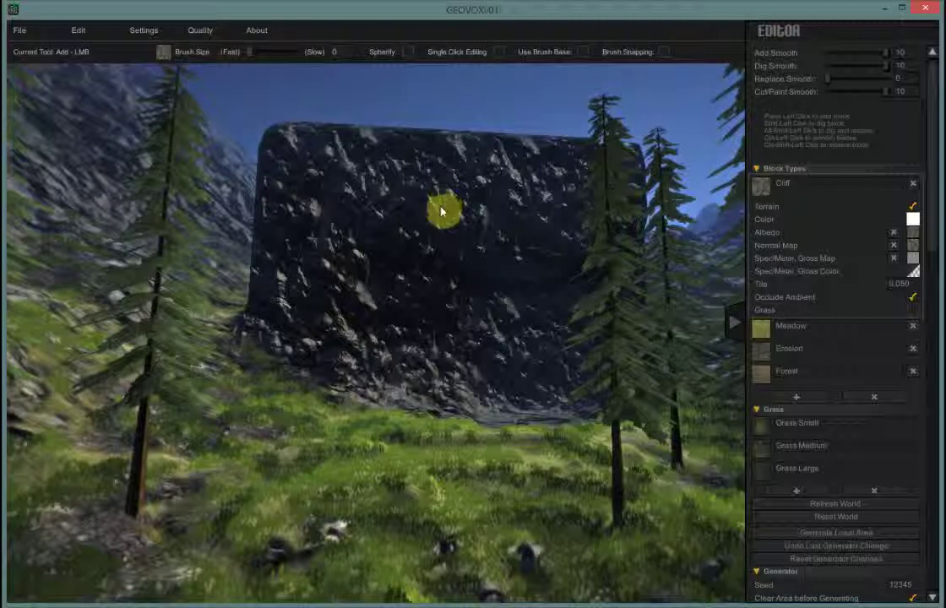
{"action": "scroll", "coordinate": [440, 207], "scroll_direction": "up", "scroll_amount": 4}
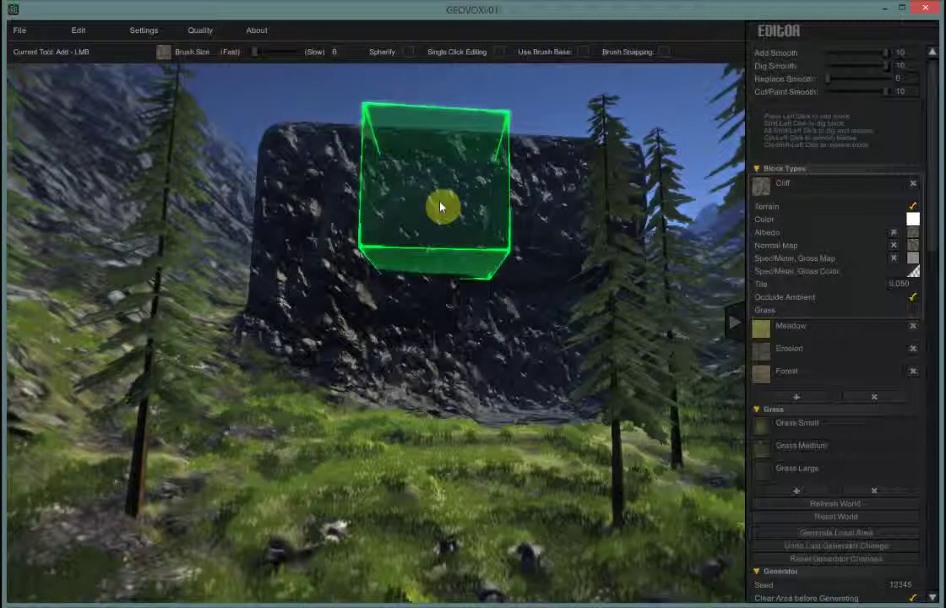
{"action": "scroll", "coordinate": [440, 207], "scroll_direction": "down", "scroll_amount": 5}
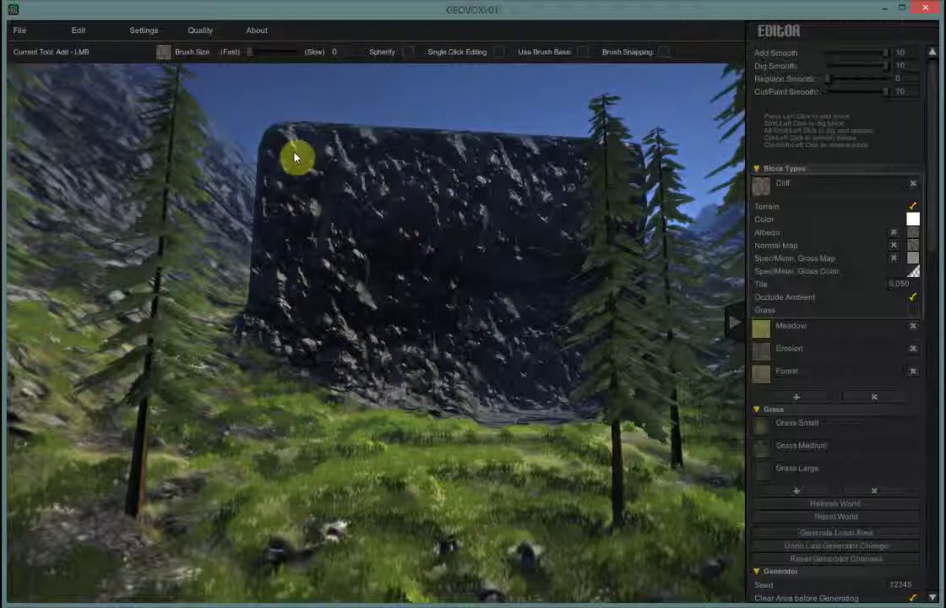
{"action": "mouse_move", "coordinate": [283, 144]}
{"action": "left_mouse_down", "text": "shift"}
{"action": "mouse_move", "coordinate": [290, 169]}
{"action": "mouse_move", "coordinate": [329, 175]}
{"action": "mouse_move", "coordinate": [364, 158]}
{"action": "mouse_move", "coordinate": [306, 241]}
{"action": "mouse_move", "coordinate": [399, 177]}
{"action": "mouse_move", "coordinate": [393, 207]}
{"action": "mouse_move", "coordinate": [371, 231]}
{"action": "left_mouse_up", "text": "shift"}
- Add a size 7 Cliff cube in the dug-out upper corner and wear down its top with brush size 2
{"action": "scroll", "coordinate": [385, 230], "scroll_direction": "up", "scroll_amount": 7}
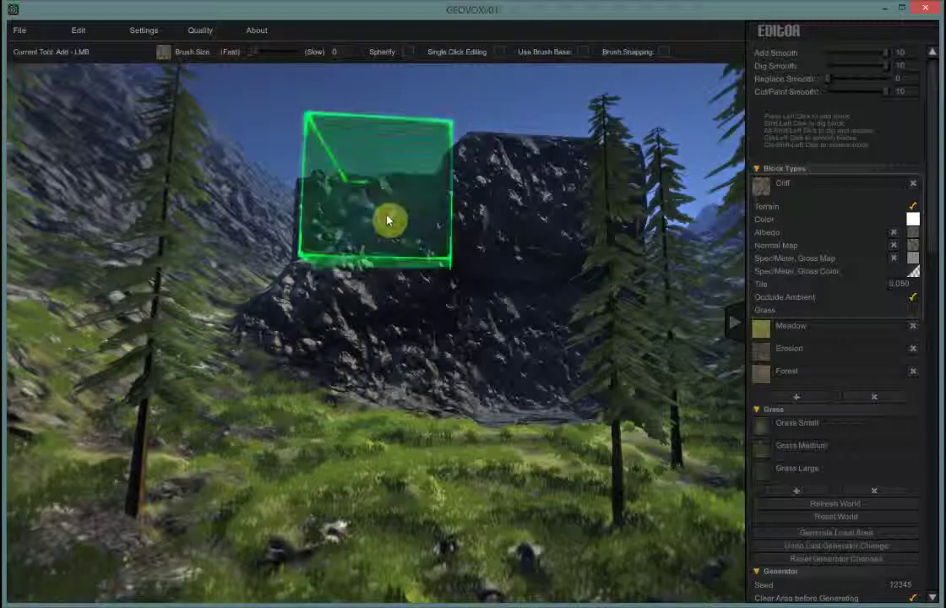
{"action": "left_click", "coordinate": [391, 218]}
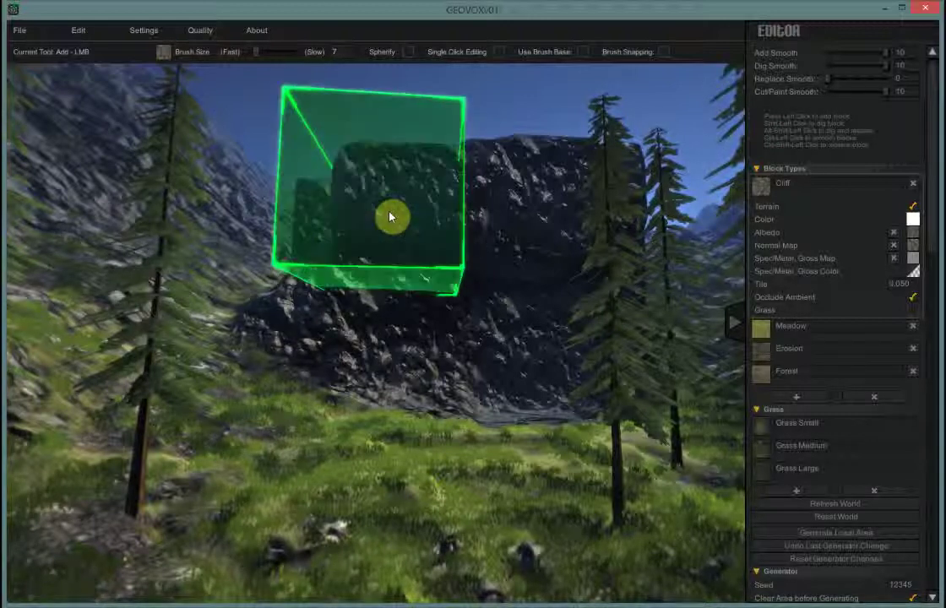
{"action": "scroll", "coordinate": [385, 207], "scroll_direction": "down", "scroll_amount": 7}
{"action": "scroll", "coordinate": [394, 186], "scroll_direction": "up", "scroll_amount": 2}
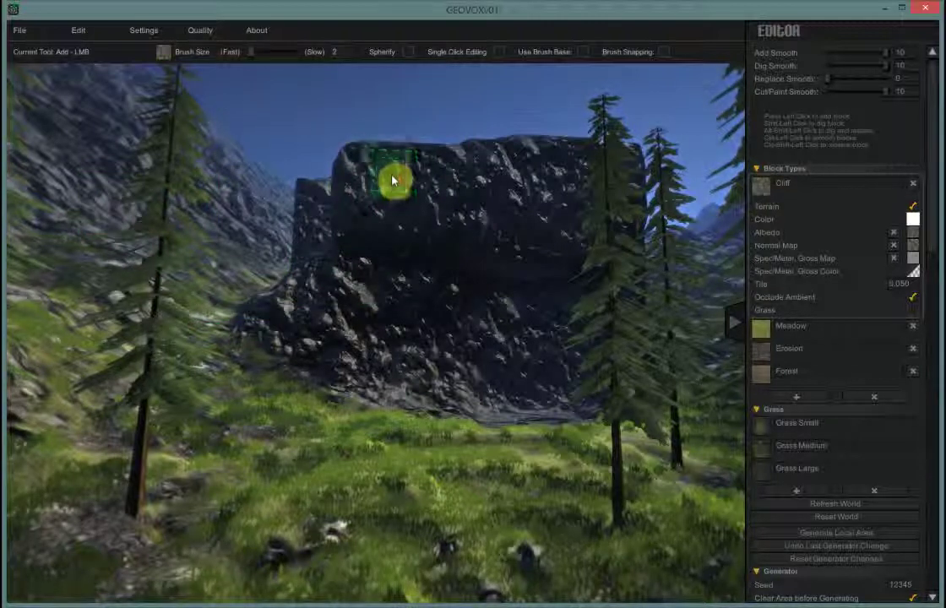
{"action": "scroll", "coordinate": [393, 177], "scroll_direction": "up", "scroll_amount": 1}
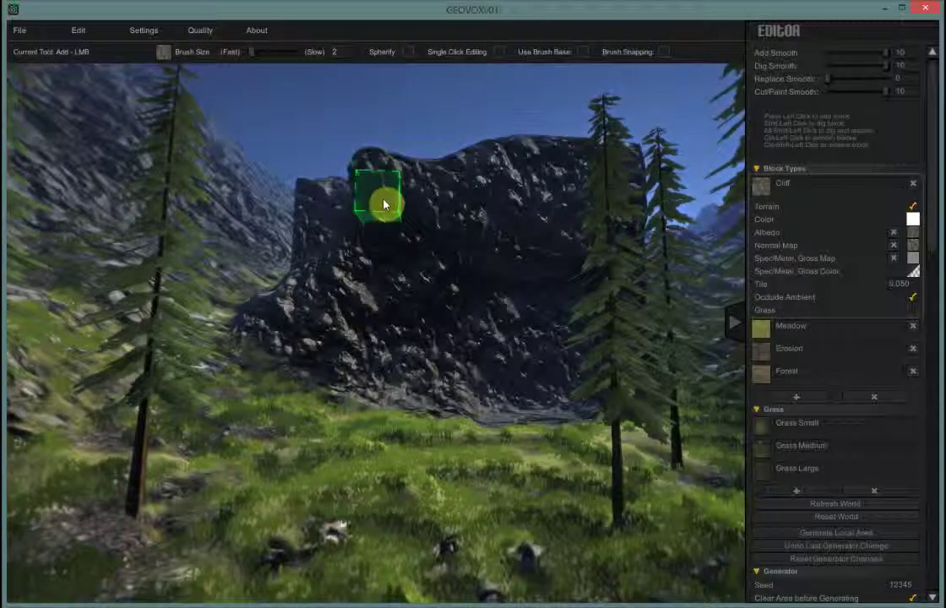
- Dig off the small knob on top of the cliff and round its upper right edge with brush size 0
{"action": "scroll", "coordinate": [392, 194], "scroll_direction": "down", "scroll_amount": 2}
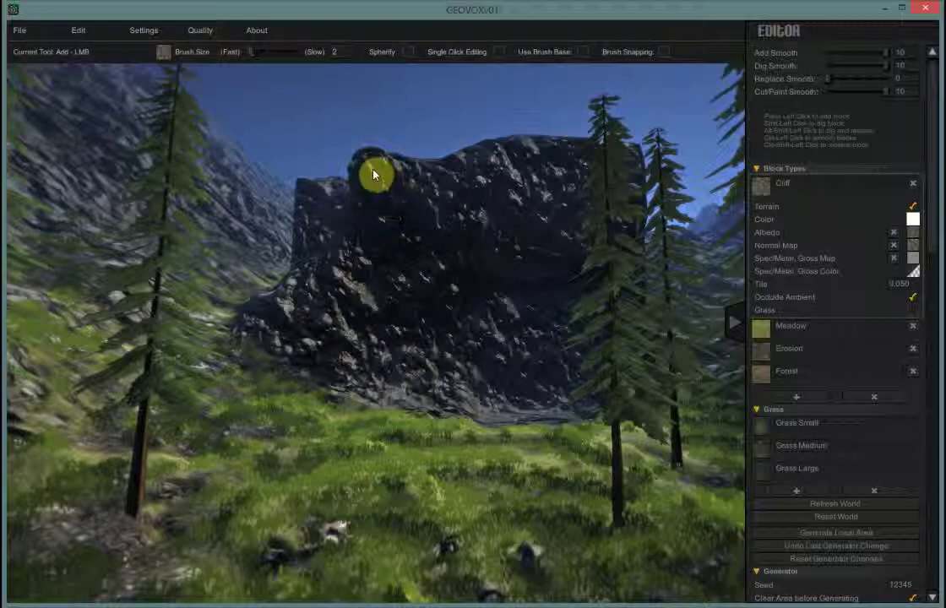
{"action": "left_click", "coordinate": [372, 175], "text": "shift"}
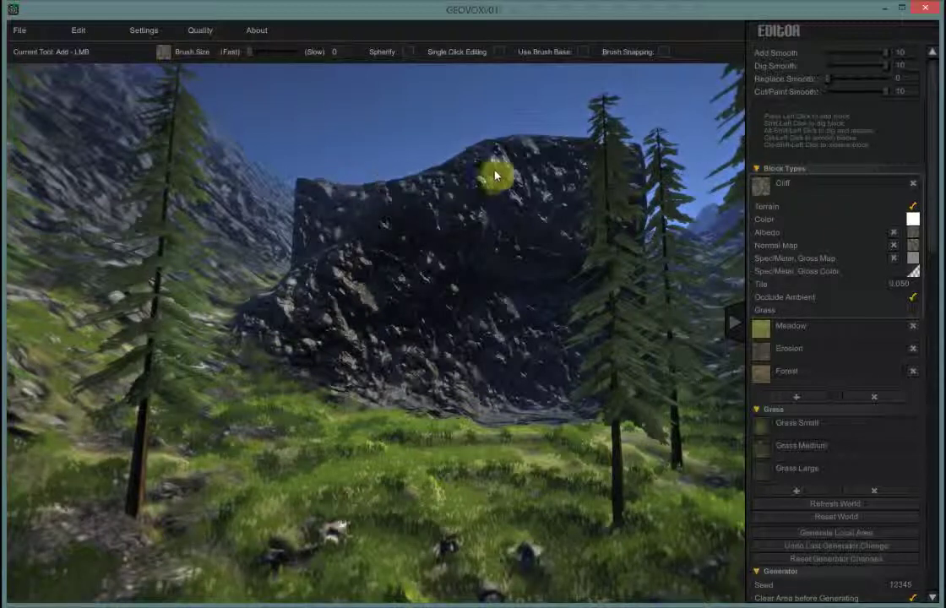
{"action": "mouse_move", "coordinate": [554, 156]}
{"action": "left_mouse_down", "text": "shift"}
{"action": "mouse_move", "coordinate": [592, 190]}
{"action": "mouse_move", "coordinate": [624, 177]}
{"action": "mouse_move", "coordinate": [602, 224]}
{"action": "left_mouse_up", "text": "shift"}
{"action": "mouse_move", "coordinate": [559, 197]}
{"action": "left_mouse_down", "text": "shift"}
{"action": "mouse_move", "coordinate": [528, 209]}
{"action": "mouse_move", "coordinate": [578, 207]}
{"action": "mouse_move", "coordinate": [598, 186]}
{"action": "mouse_move", "coordinate": [563, 208]}
{"action": "mouse_move", "coordinate": [580, 236]}
{"action": "mouse_move", "coordinate": [597, 225]}
{"action": "mouse_move", "coordinate": [545, 218]}
{"action": "mouse_move", "coordinate": [549, 338]}
{"action": "mouse_move", "coordinate": [559, 321]}
{"action": "mouse_move", "coordinate": [528, 345]}
{"action": "left_mouse_up", "text": "shift"}
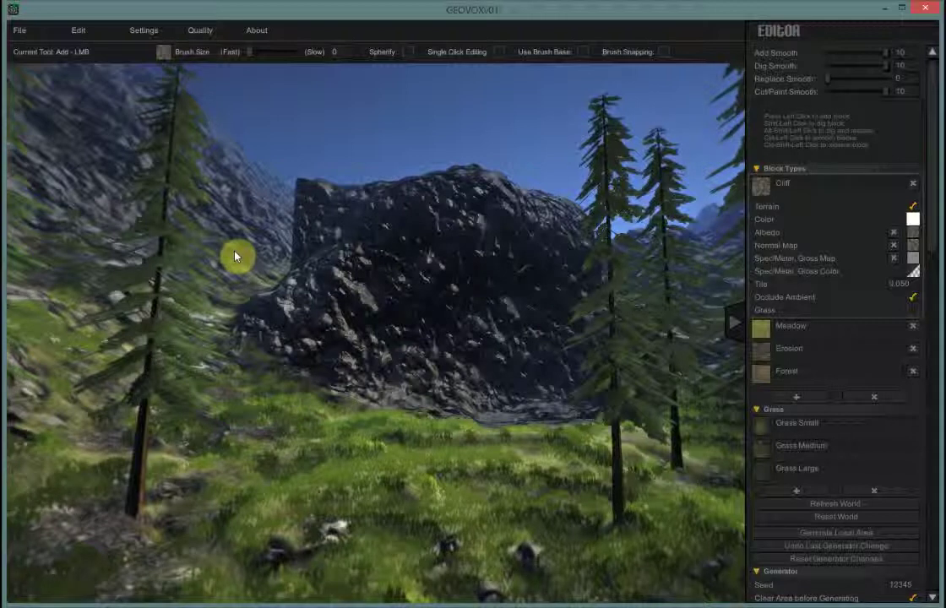
- Carve back the rock bulge where the side of the cliff meets the grassy slope, using brush size 0
{"action": "key", "text": "a"}
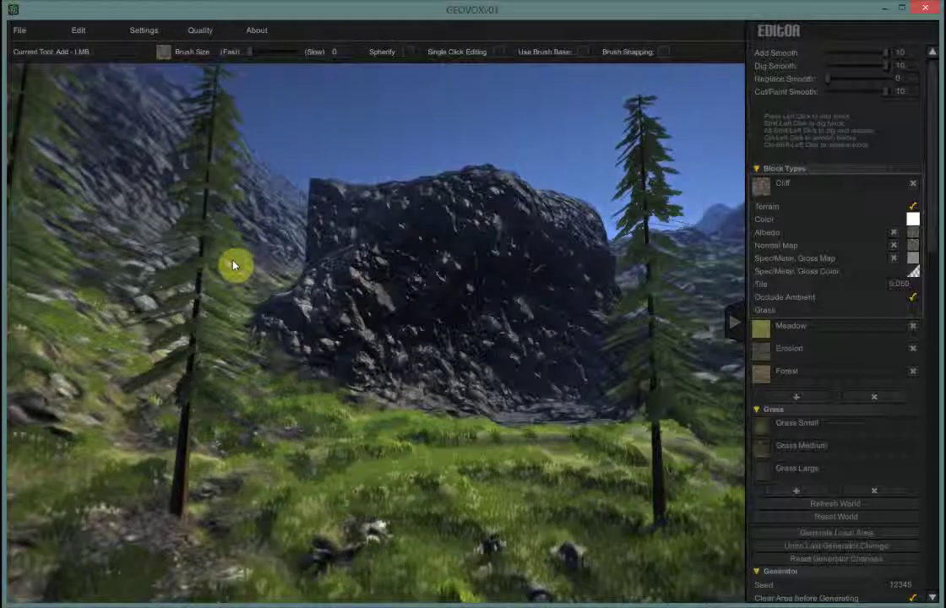
{"action": "right_click_drag", "start_coordinate": [232, 266], "coordinate": [470, 281]}
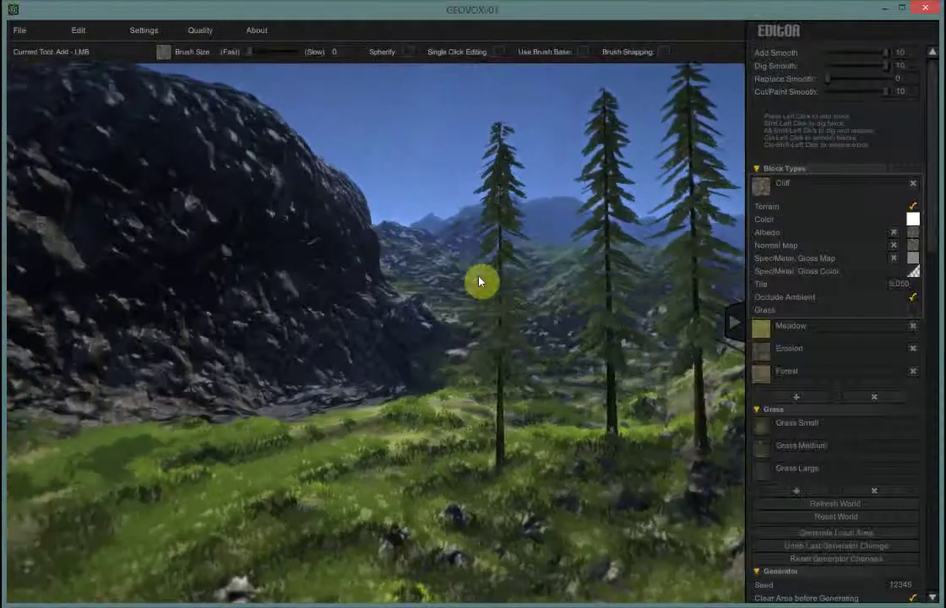
{"action": "key", "text": "a"}
{"action": "key", "text": "a"}
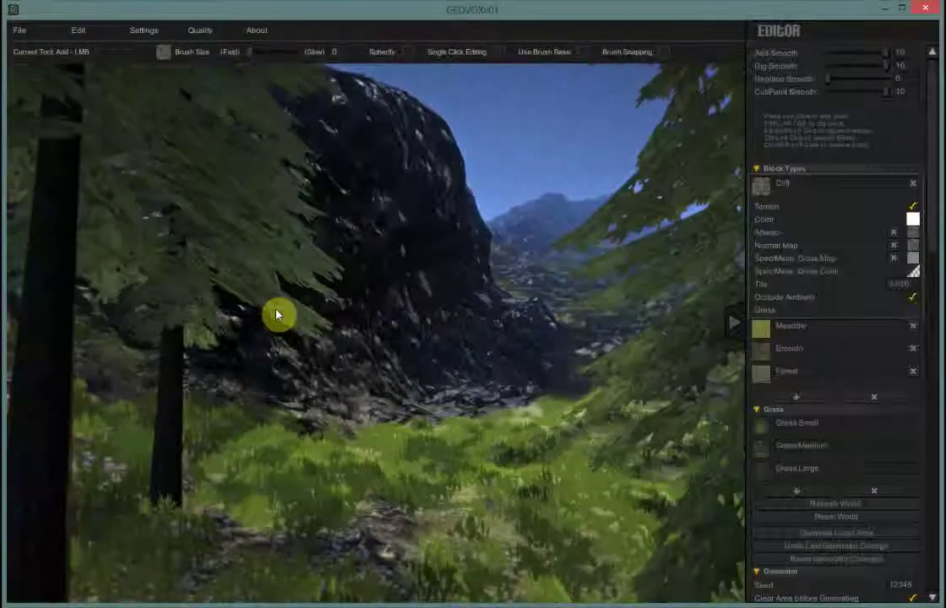
{"action": "key", "text": "a"}
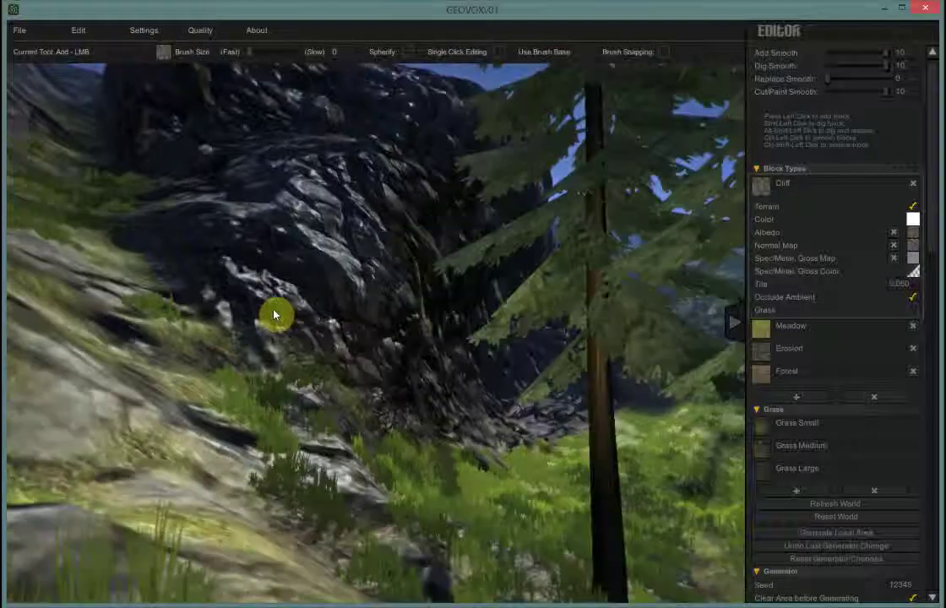
{"action": "key", "text": "a"}
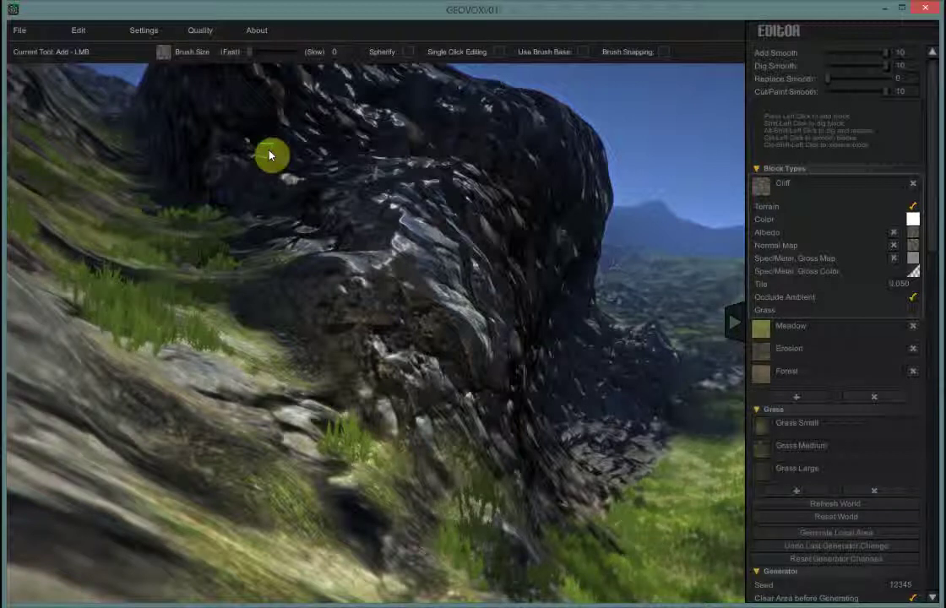
{"action": "scroll", "coordinate": [306, 181], "scroll_direction": "up", "scroll_amount": 5}
{"action": "scroll", "coordinate": [308, 182], "scroll_direction": "down", "scroll_amount": 3}
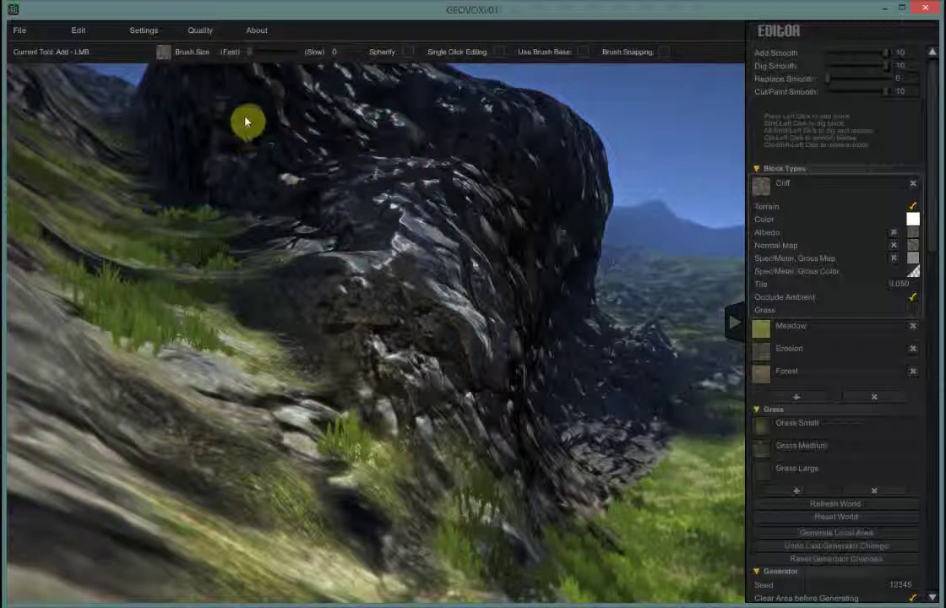
{"action": "mouse_move", "coordinate": [245, 121]}
{"action": "left_mouse_down"}
{"action": "mouse_move", "coordinate": [262, 131]}
{"action": "mouse_move", "coordinate": [300, 102]}
{"action": "mouse_move", "coordinate": [321, 141]}
{"action": "mouse_move", "coordinate": [402, 221]}
{"action": "mouse_move", "coordinate": [456, 355]}
{"action": "mouse_move", "coordinate": [519, 376]}
{"action": "mouse_move", "coordinate": [475, 320]}
{"action": "mouse_move", "coordinate": [359, 270]}
{"action": "mouse_move", "coordinate": [250, 183]}
{"action": "mouse_move", "coordinate": [197, 160]}
{"action": "mouse_move", "coordinate": [179, 166]}
{"action": "mouse_move", "coordinate": [312, 305]}
{"action": "mouse_move", "coordinate": [354, 334]}
{"action": "mouse_move", "coordinate": [401, 342]}
{"action": "mouse_move", "coordinate": [570, 306]}
{"action": "mouse_move", "coordinate": [584, 315]}
{"action": "mouse_move", "coordinate": [561, 353]}
{"action": "mouse_move", "coordinate": [459, 356]}
{"action": "left_mouse_up"}
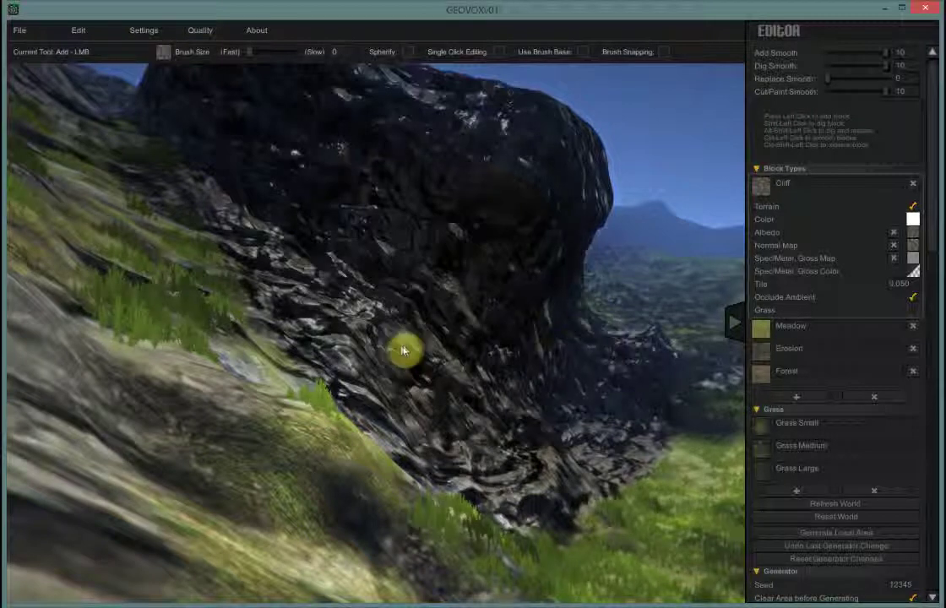
- Dig a little more rock away at the foot of the cliff beside the grassy slope, using brush size 0
{"action": "left_click_drag", "start_coordinate": [400, 351], "coordinate": [361, 336]}
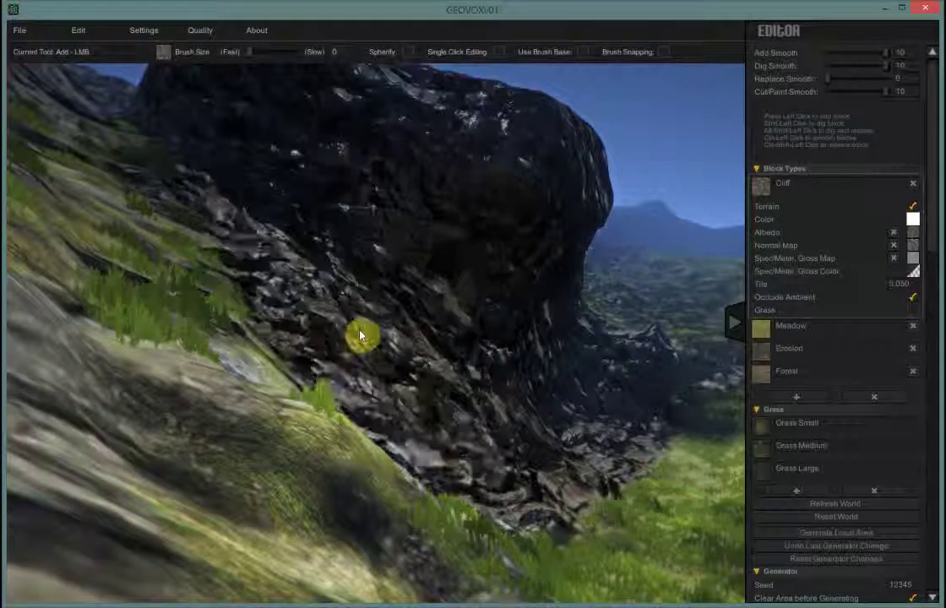
- Examine the sculpted cliff's overall shape from farther back, circling from the grassy slope to its front face
{"action": "key", "text": "s"}
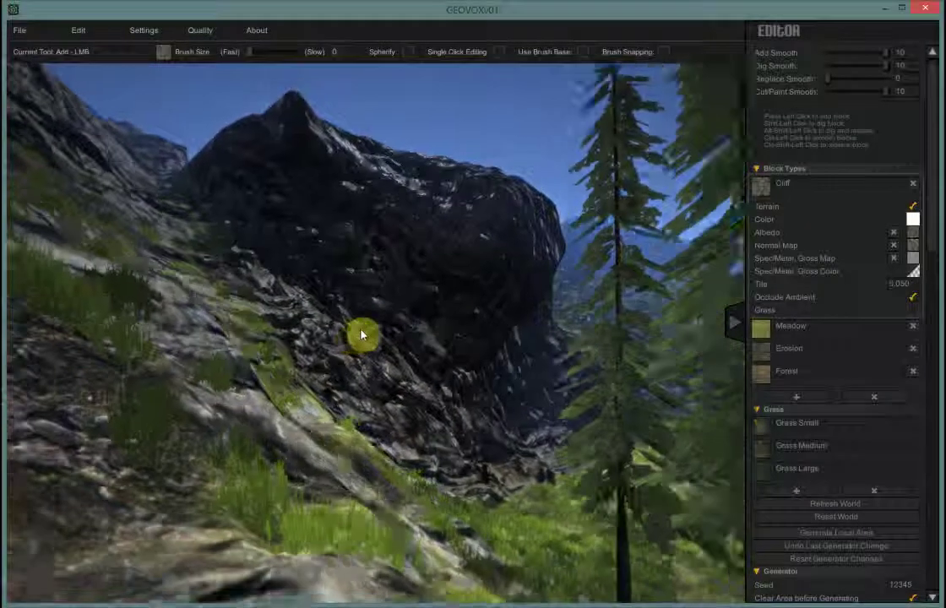
{"action": "right_click_drag", "start_coordinate": [362, 334], "coordinate": [469, 315]}
{"action": "right_click_drag", "start_coordinate": [201, 335], "coordinate": [108, 325]}
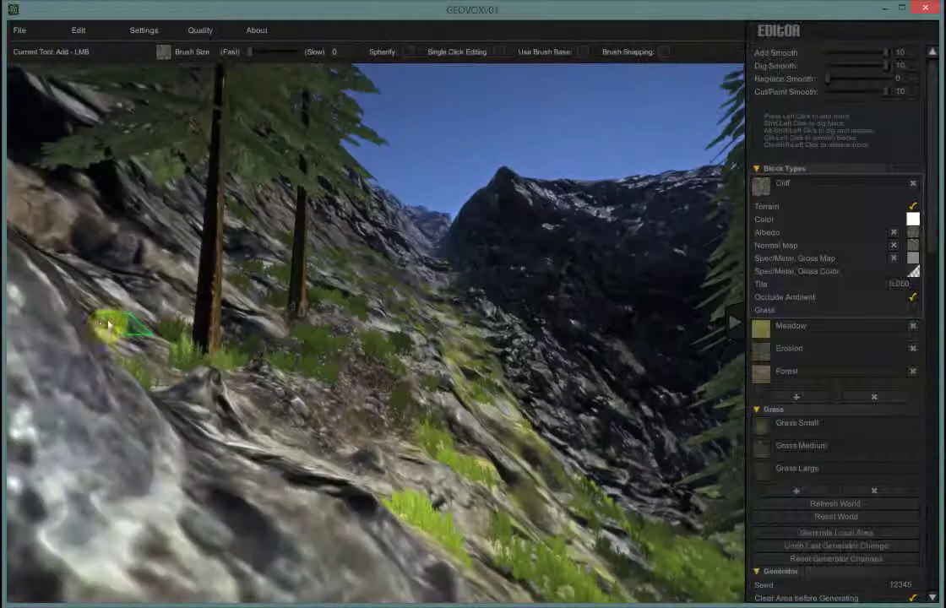
{"action": "key", "text": "d"}
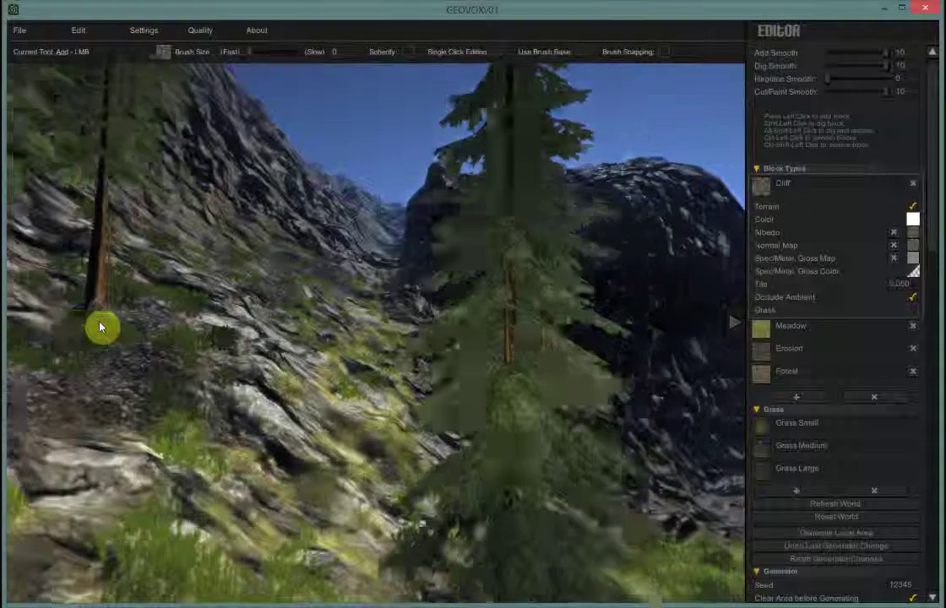
{"action": "key", "text": "d"}
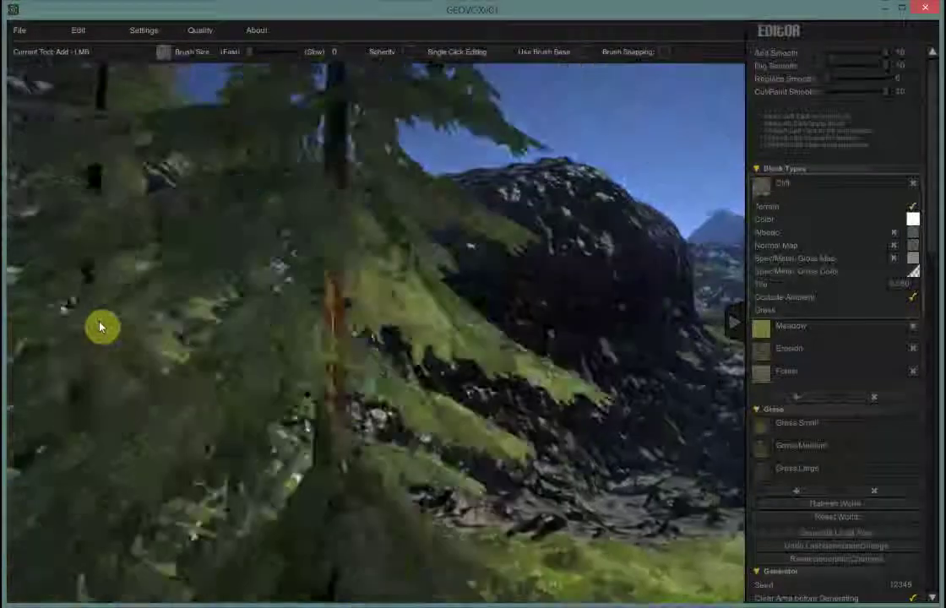
{"action": "key", "text": "d"}
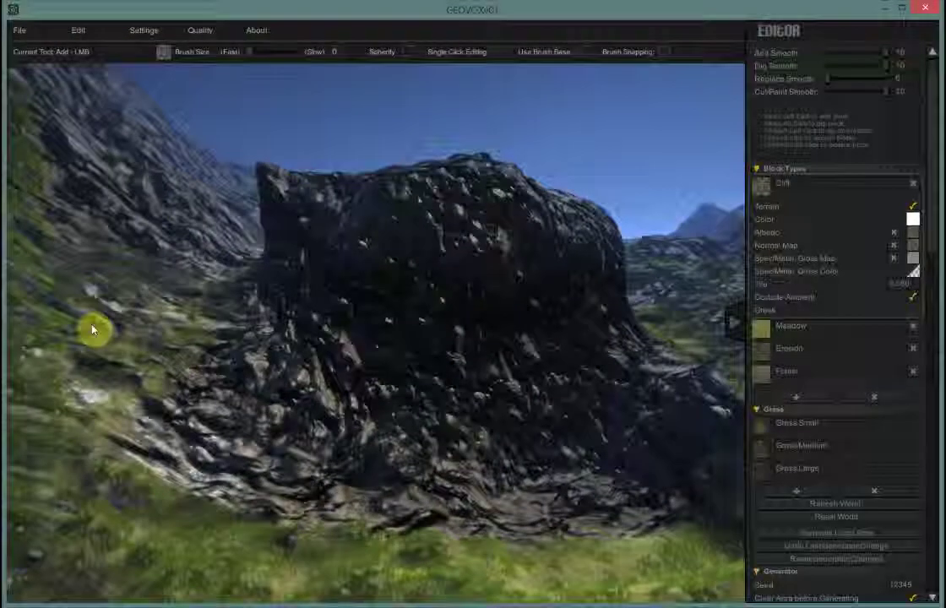
{"action": "key", "text": "d"}
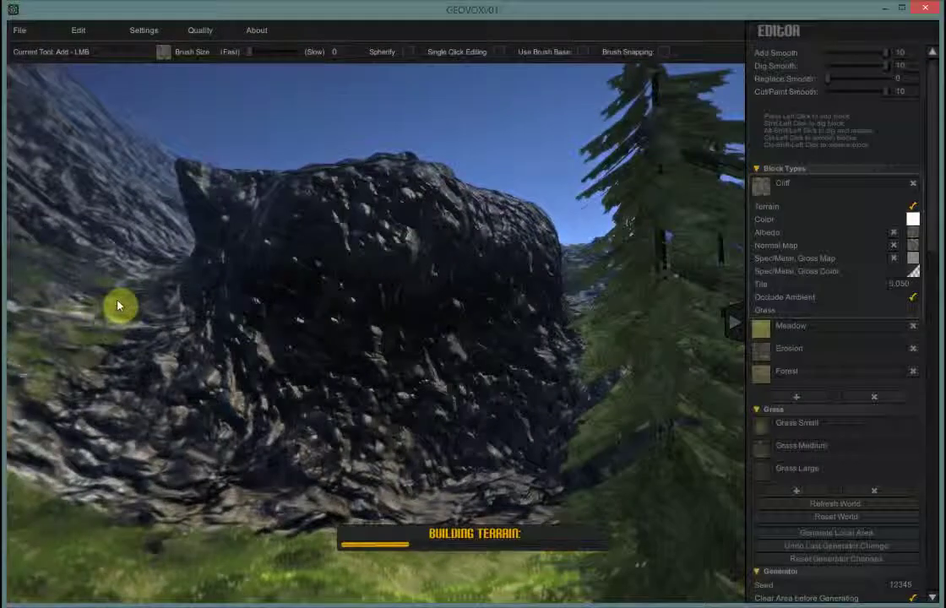
{"action": "right_click_drag", "start_coordinate": [108, 345], "coordinate": [38, 308]}
{"action": "right_click_drag", "start_coordinate": [312, 338], "coordinate": [336, 367]}
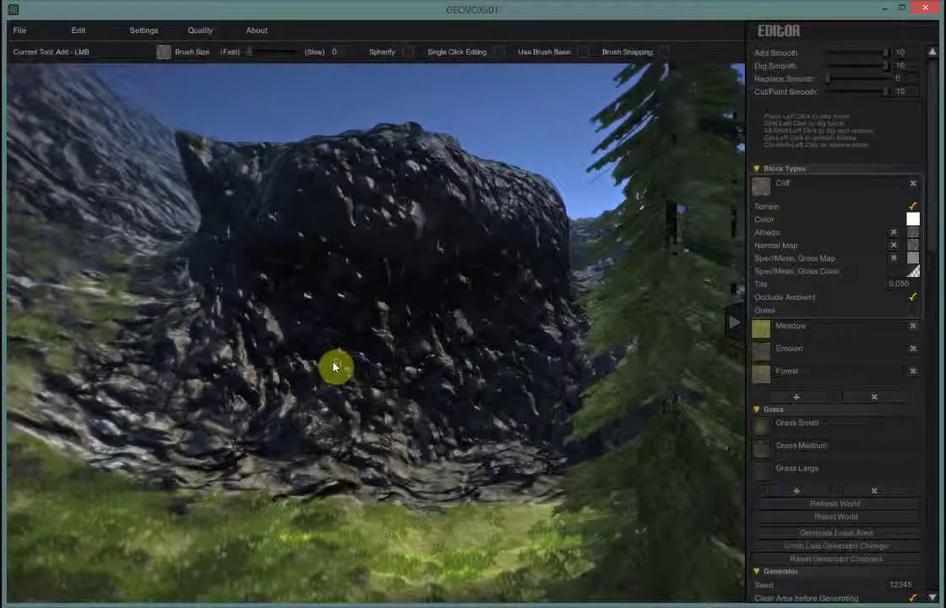